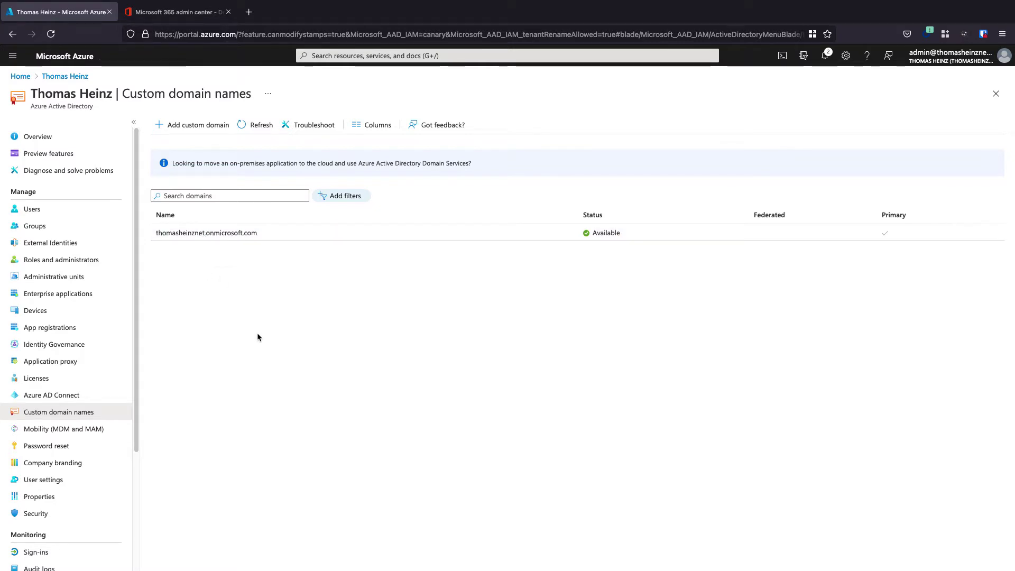
- Add mynewoktadomain.onmicrosoft.com as a custom domain in Azure Active Directory and return to the custom domain list
click(179, 12)
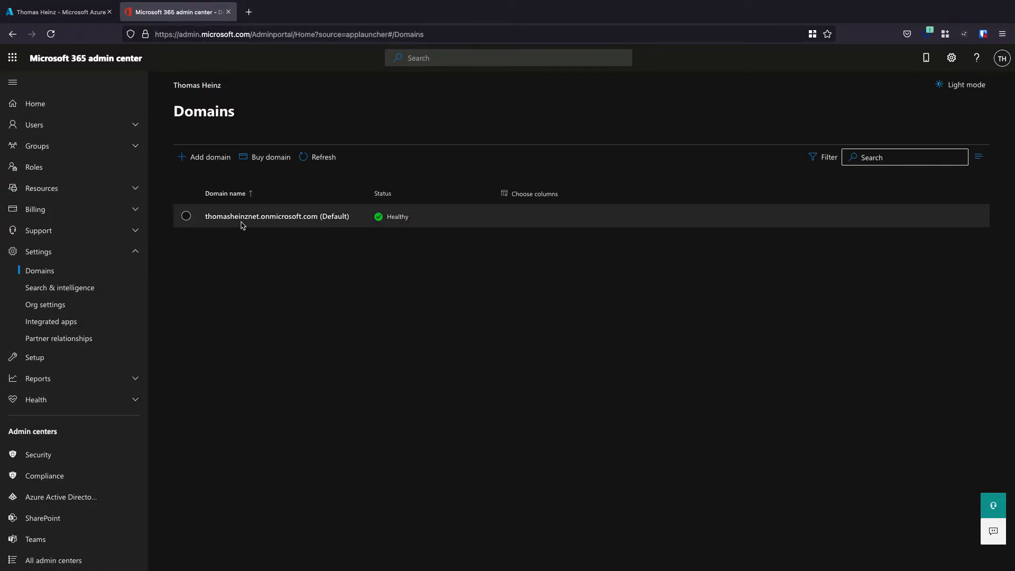
click(80, 12)
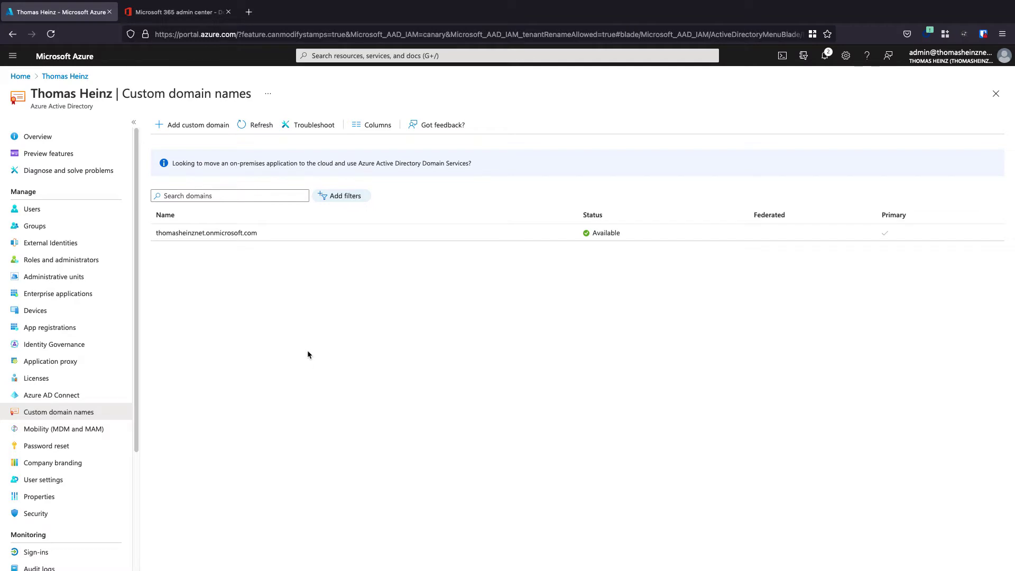
click(196, 125)
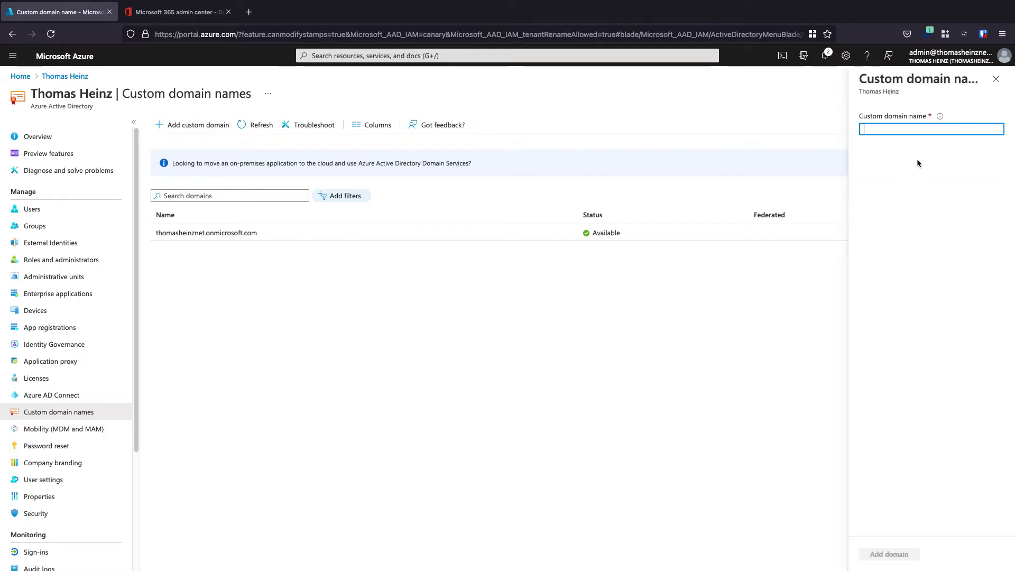
text(m)
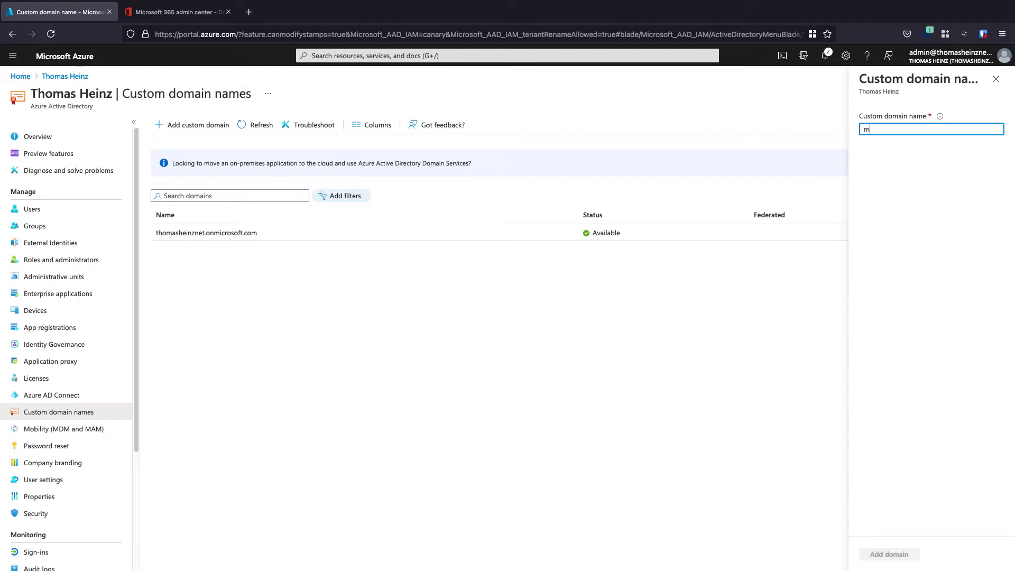
text(ynewokta)
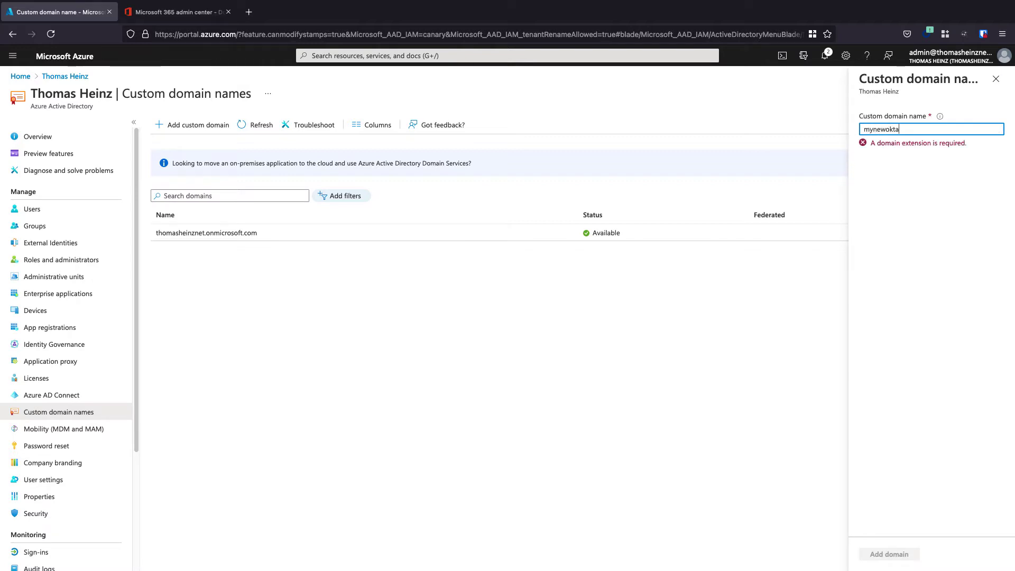
text(domain)
text(.onmicrosoft.com)
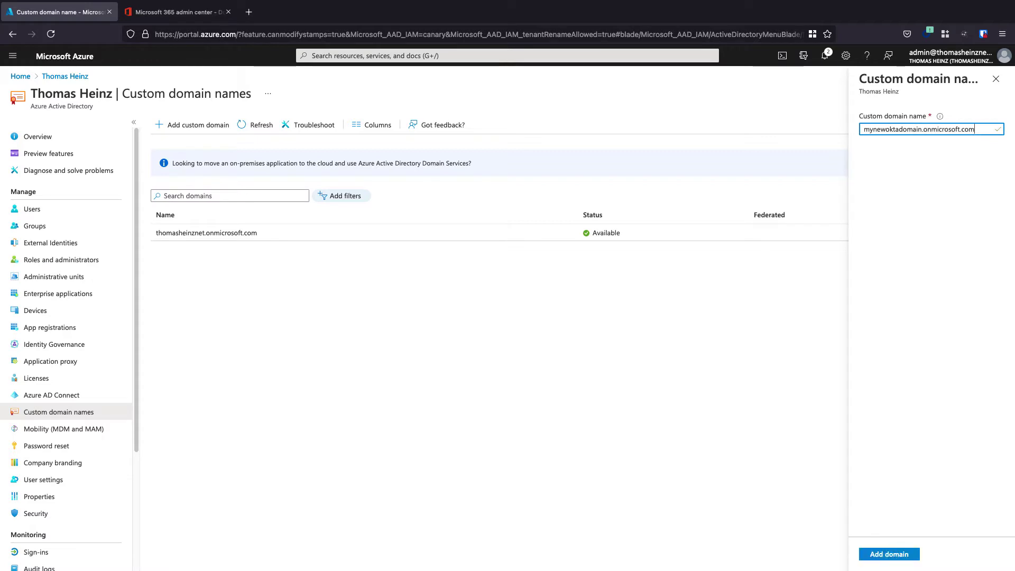
click(892, 560)
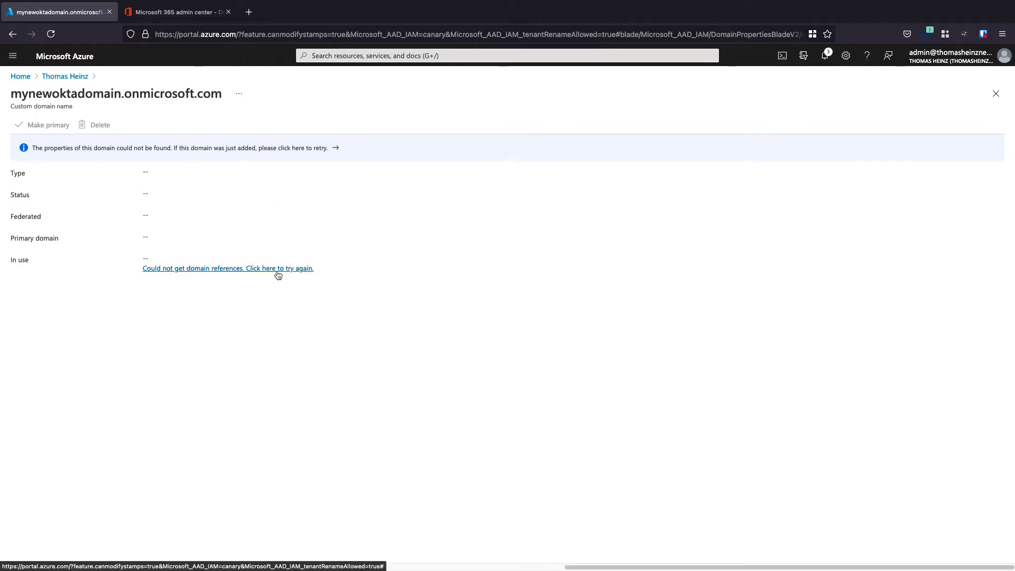
click(54, 78)
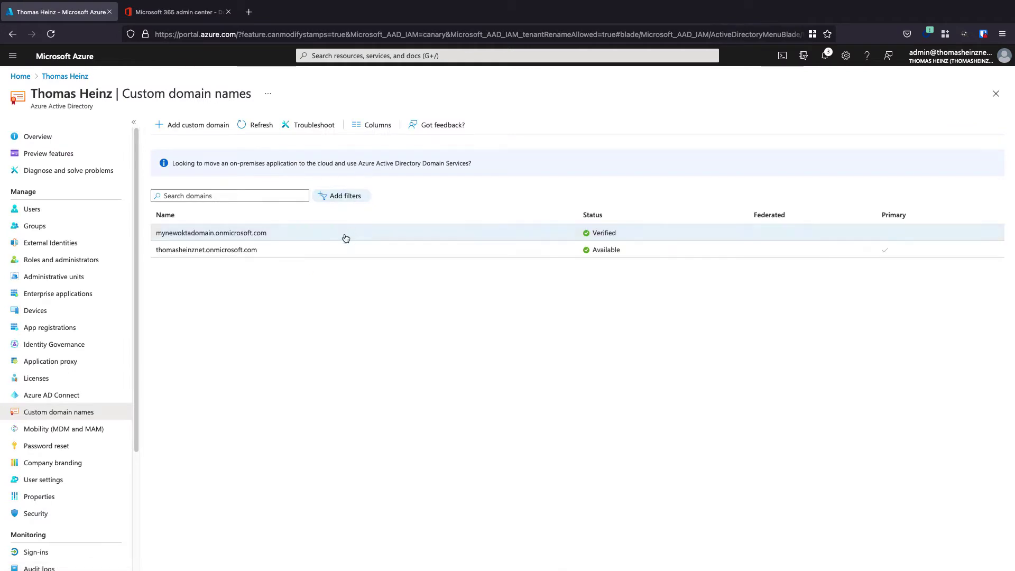
- Check the verification status of mynewoktadomain.onmicrosoft.com in Azure, and reload the domain list in the Microsoft 365 admin center
click(220, 234)
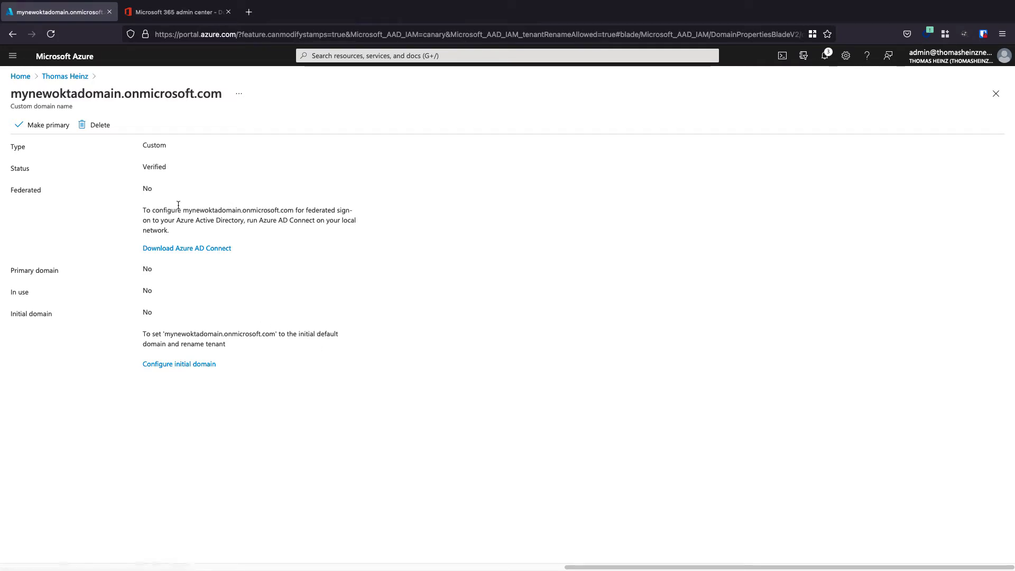
double_click(148, 166)
click(60, 77)
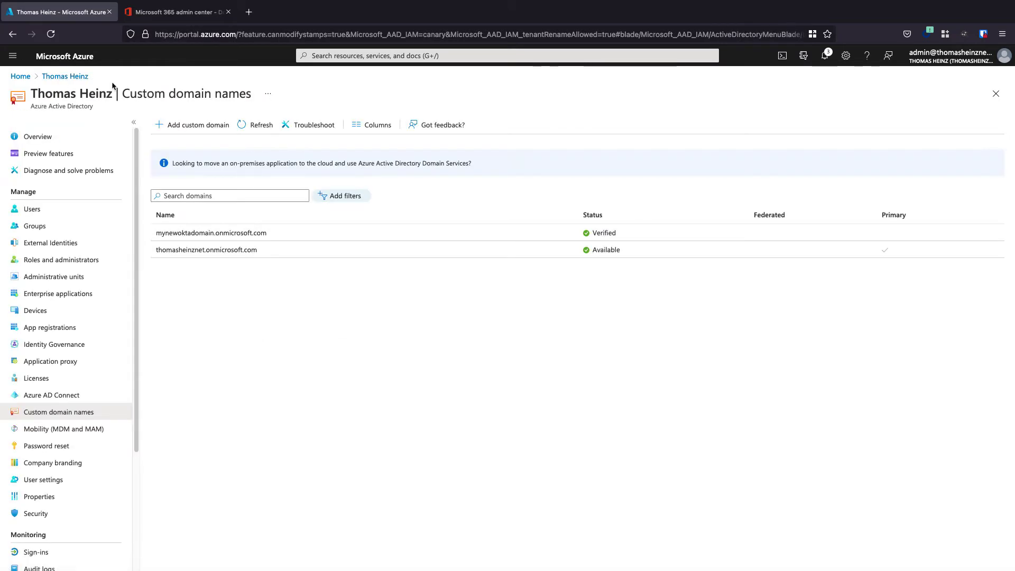
click(171, 17)
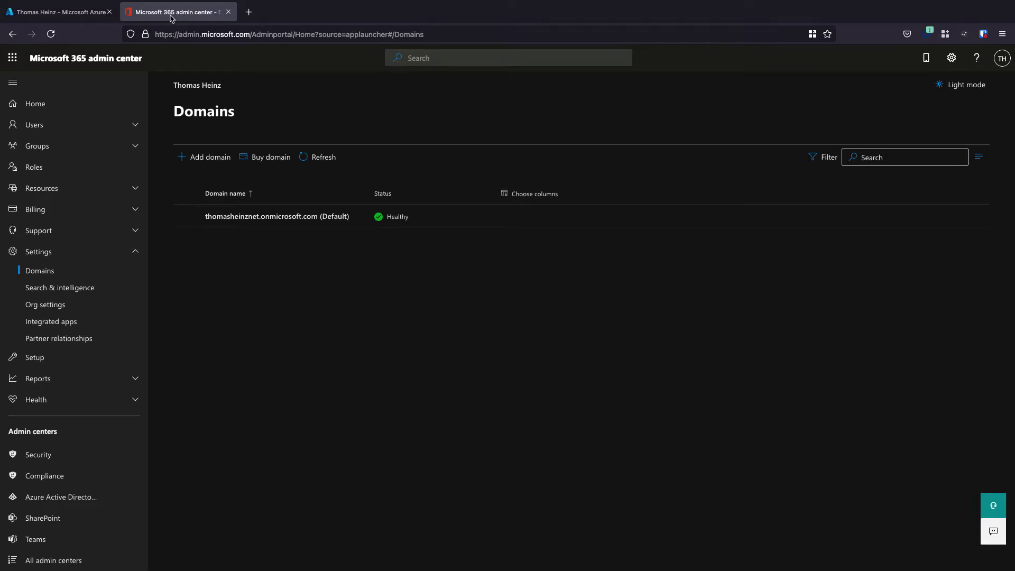
click(51, 34)
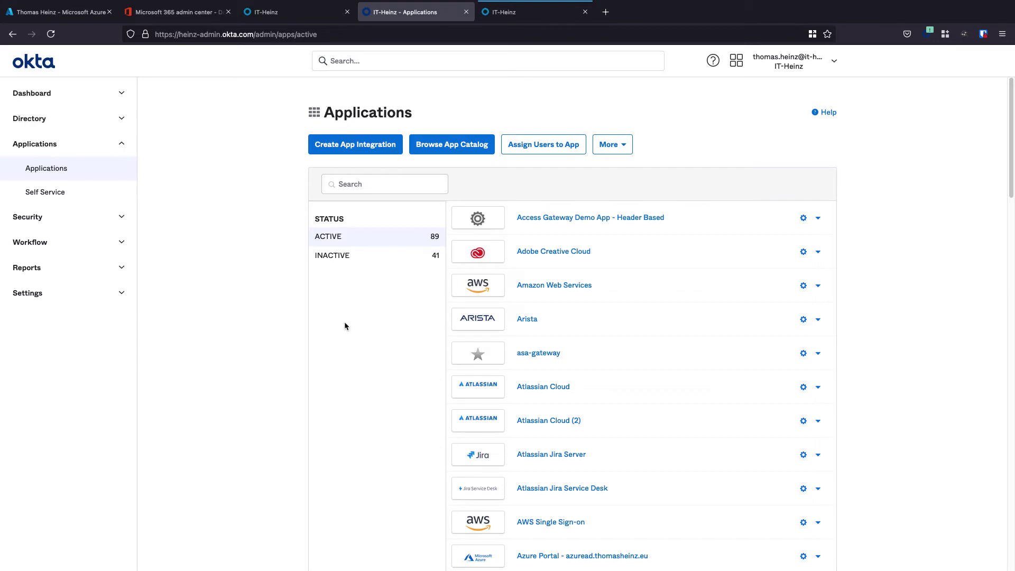
- In the Okta admin console, start adding the Microsoft Office 365 integration from the app catalog
click(455, 147)
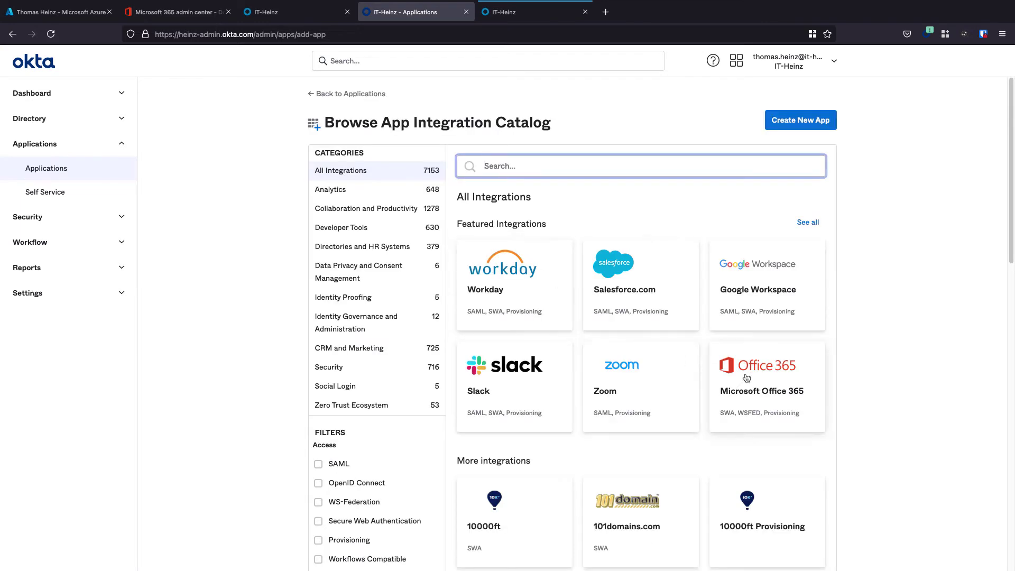
click(756, 370)
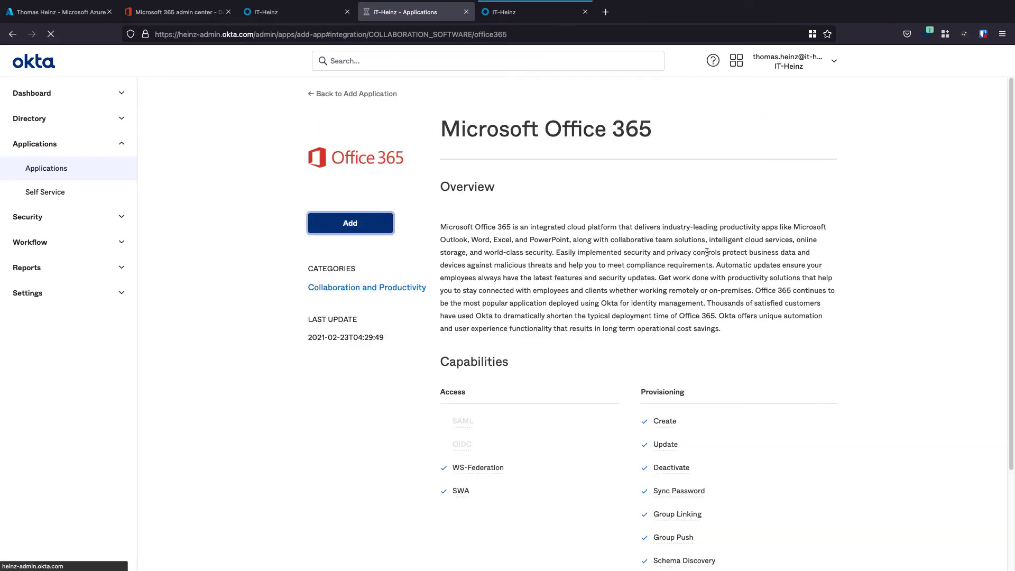
click(349, 223)
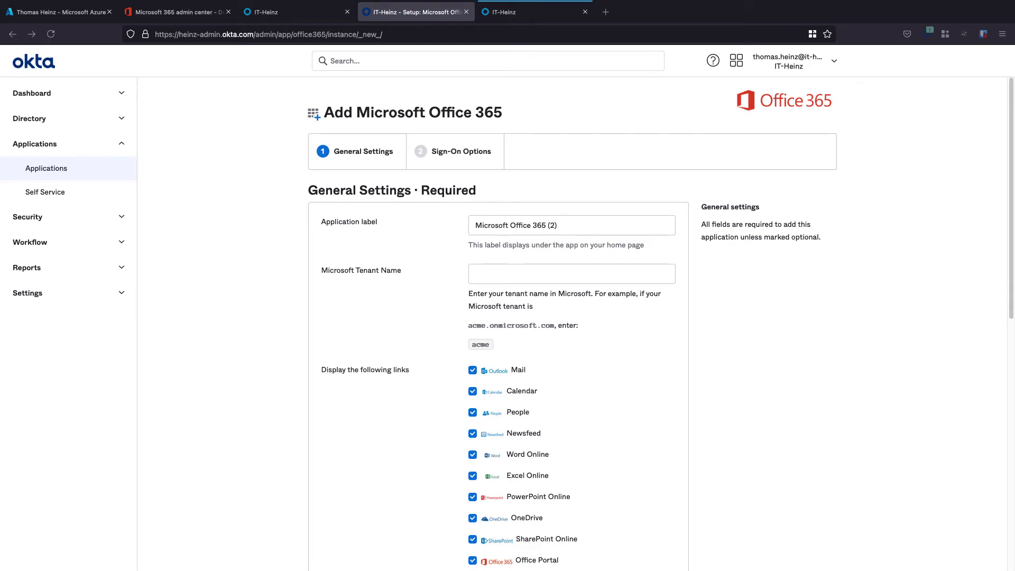
- Enter the Microsoft tenant name in the general settings and continue to the sign-on options
click(503, 275)
text(thomasheinznet)
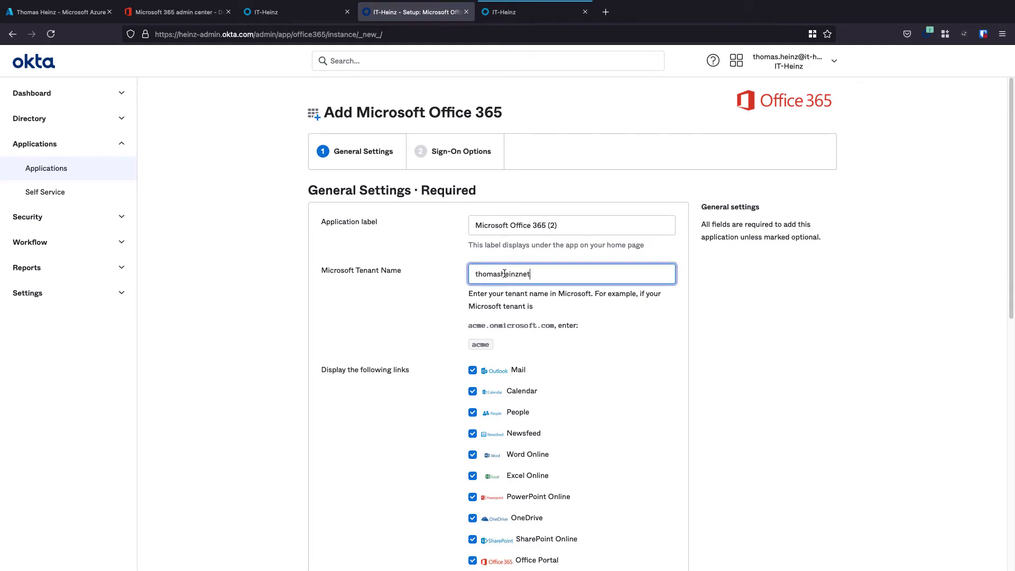
scroll(629, 383, down, 10)
click(659, 483)
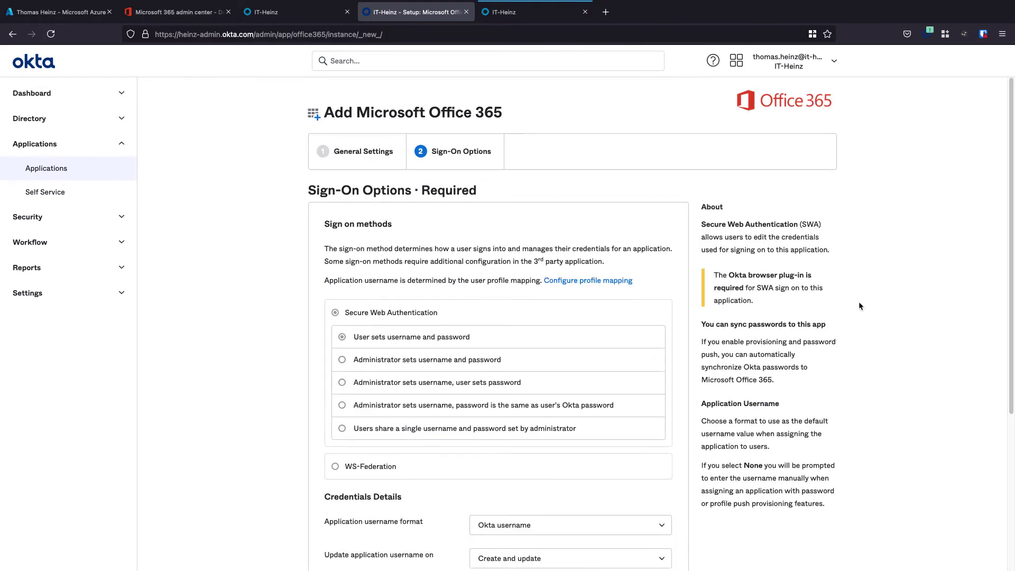
- Choose WS-Federation as the sign-on method and enter the Office 365 admin username and admin password
click(334, 467)
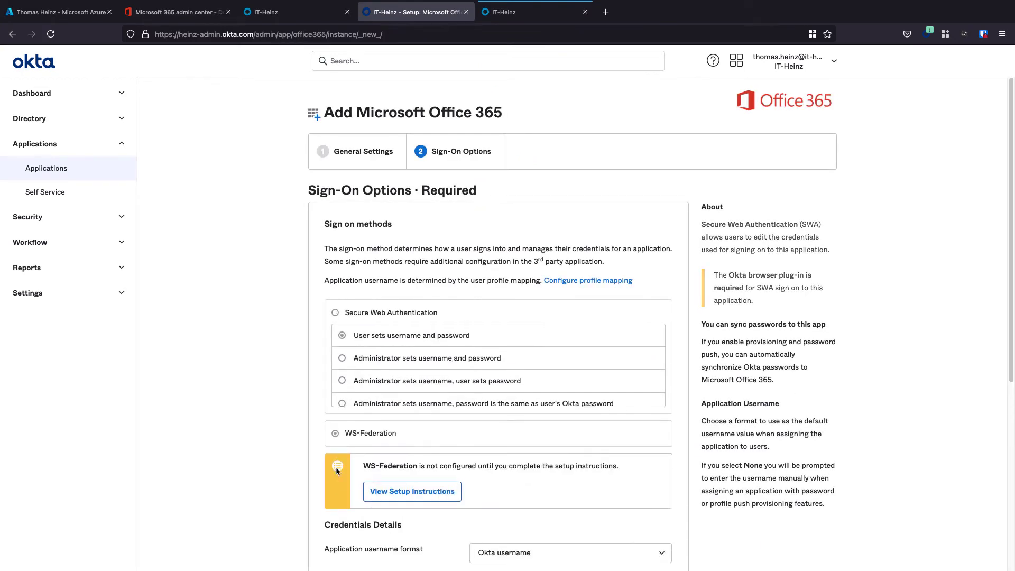
scroll(528, 433, down, 4)
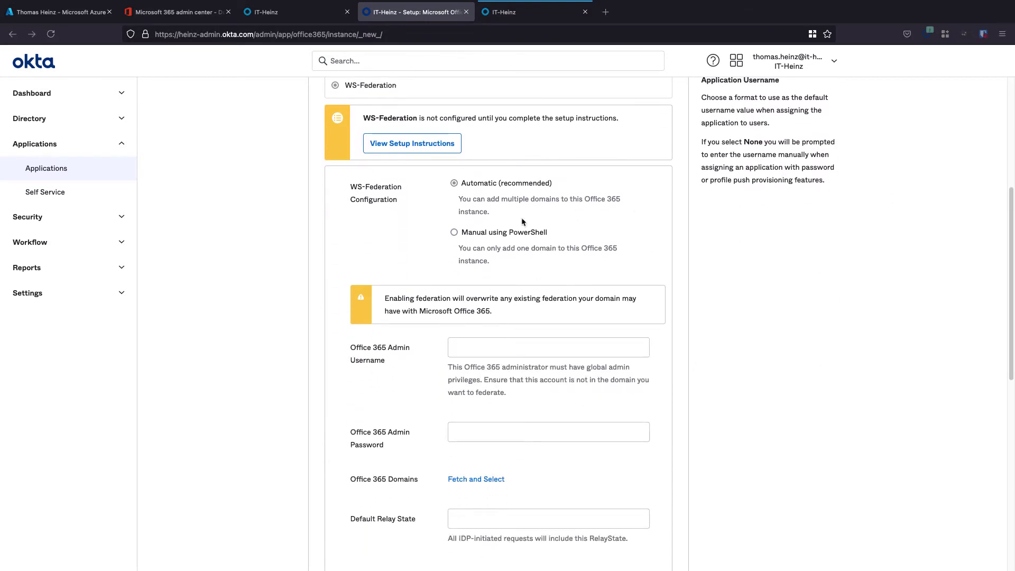
click(482, 351)
key(ctrl+v)
click(477, 434)
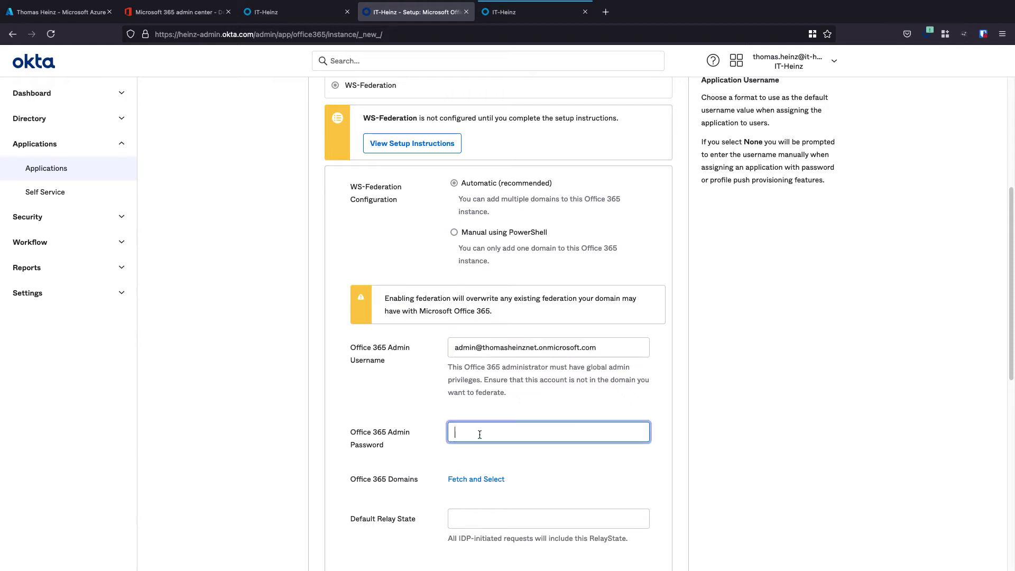
key(ctrl+v)
- Fetch the Office 365 domains and select mynewoktadomain.onmicrosoft.com for federation
click(479, 479)
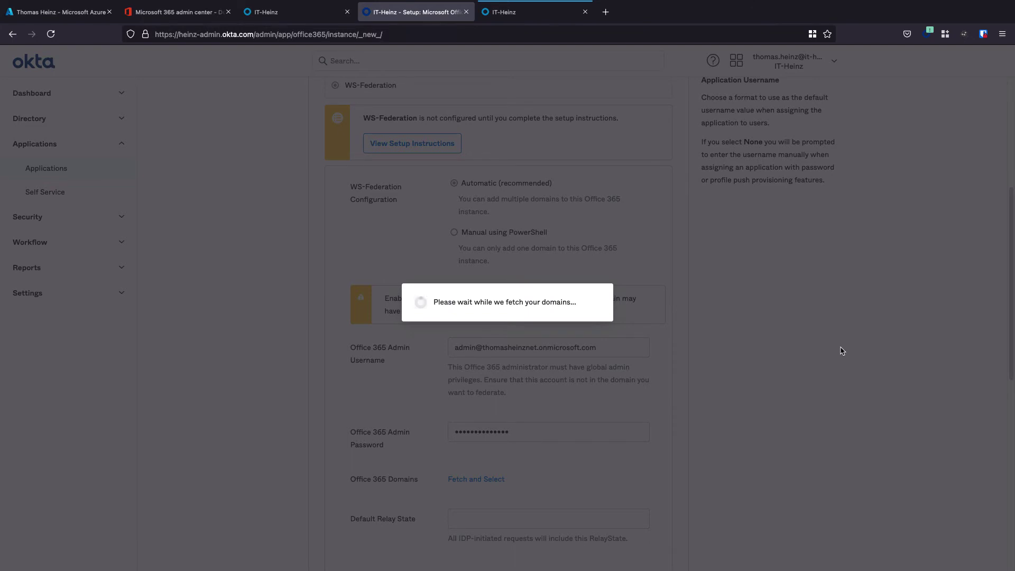
click(515, 320)
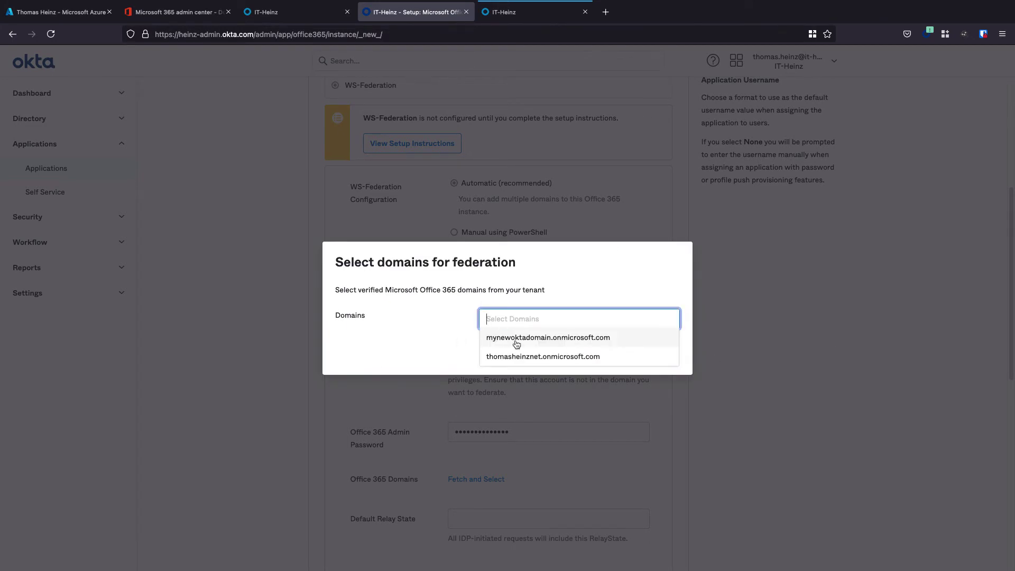
click(516, 338)
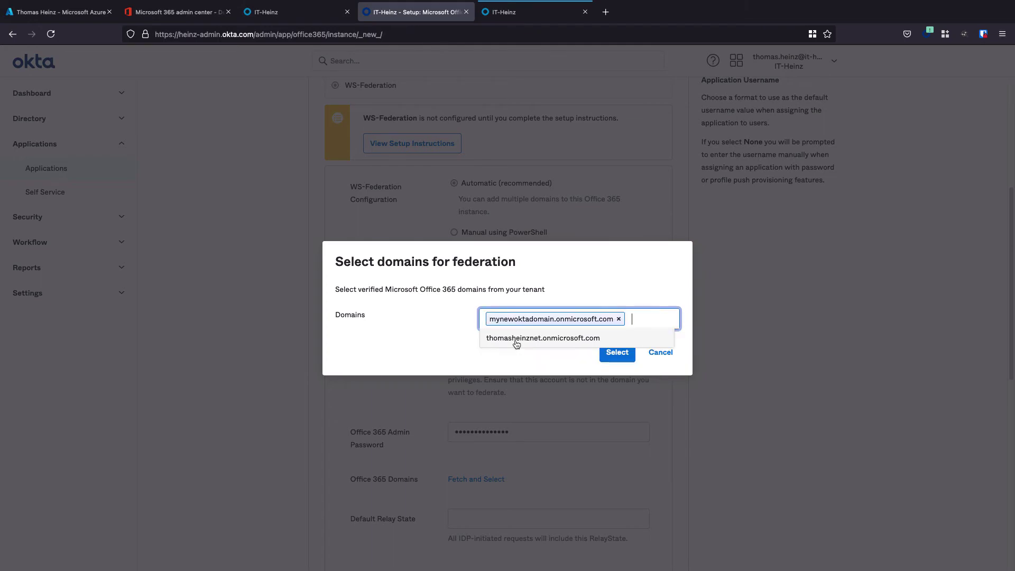
click(613, 351)
scroll(528, 370, down, 6)
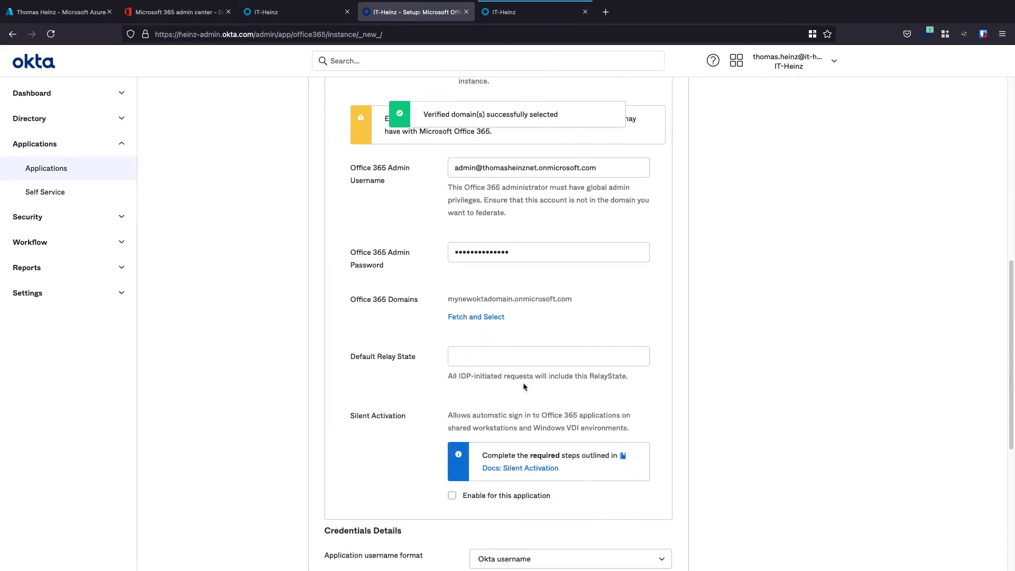
scroll(523, 383, down, 2)
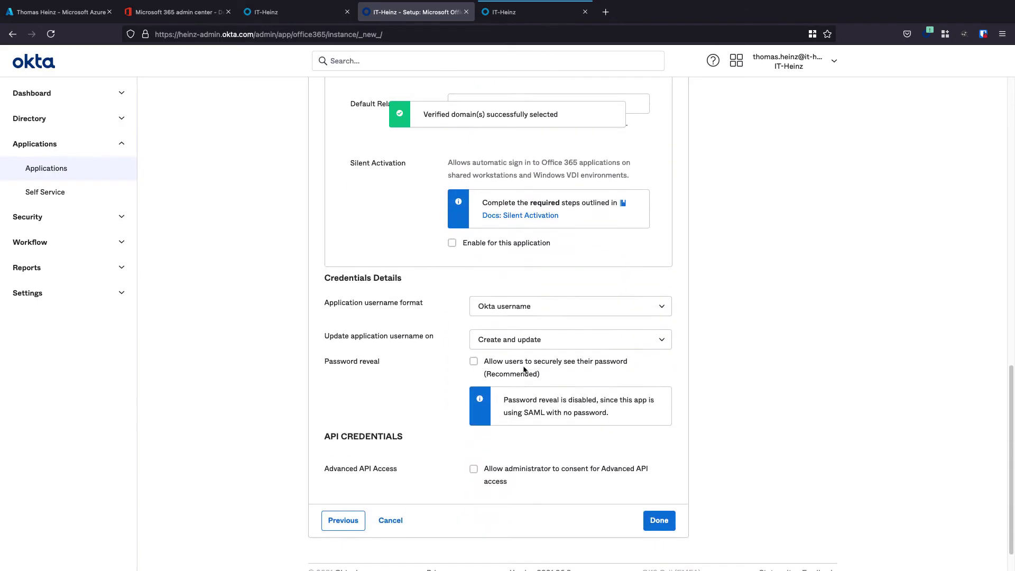
click(530, 307)
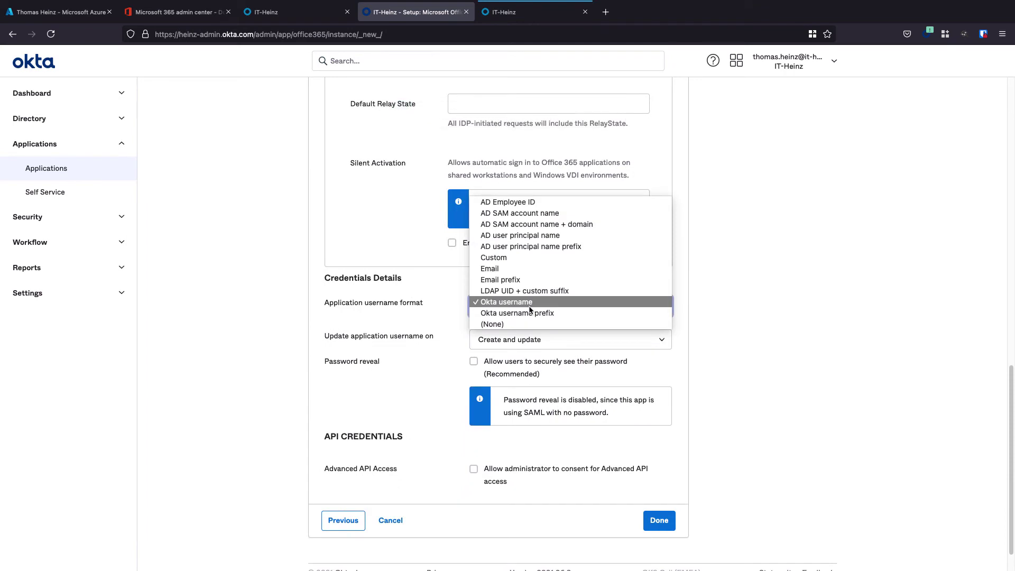
click(528, 259)
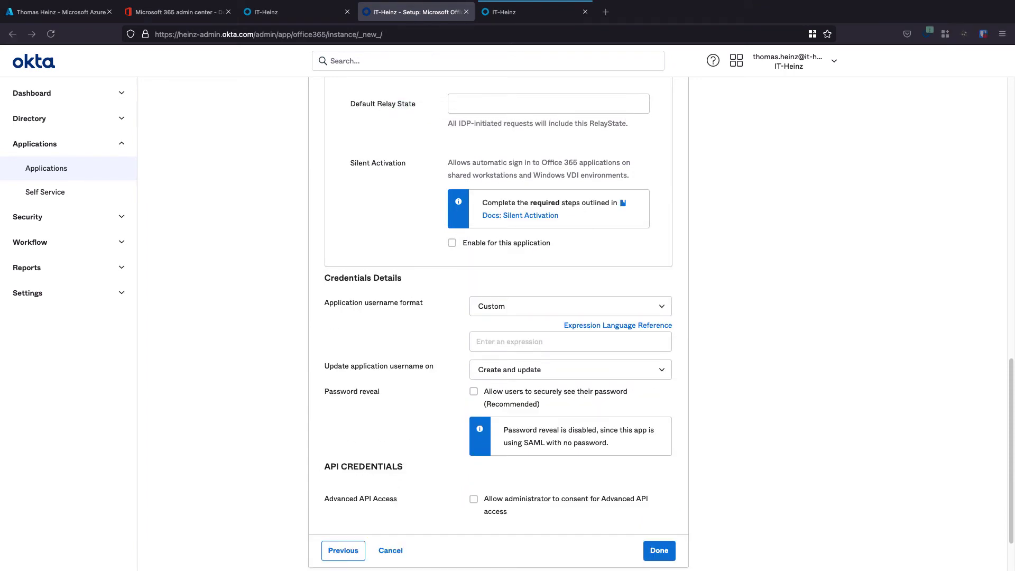
click(516, 341)
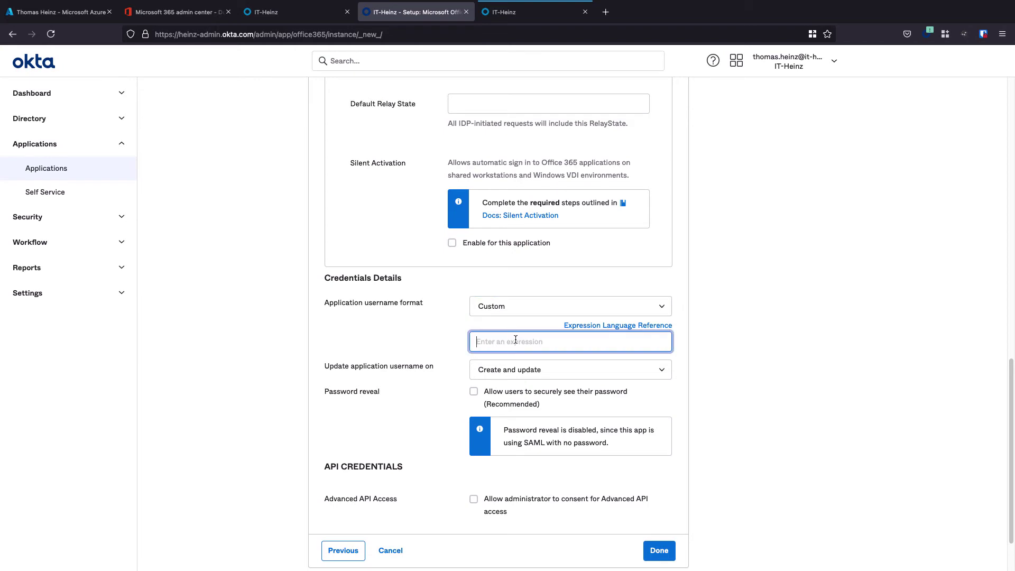
text(String.substringBefore(user.email, "@") + "@mynewoktadomain.onmicrosoft.com")
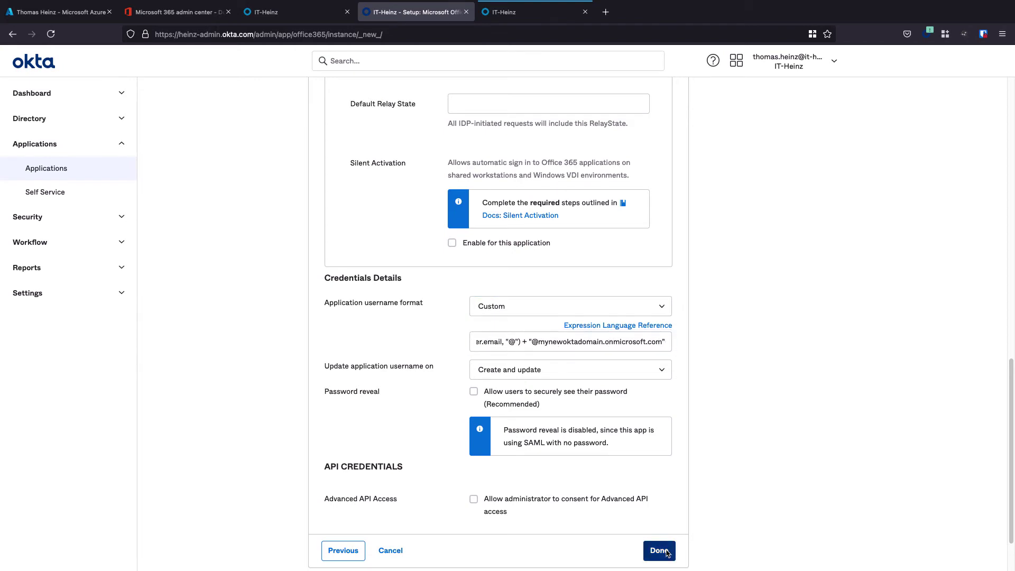
click(659, 551)
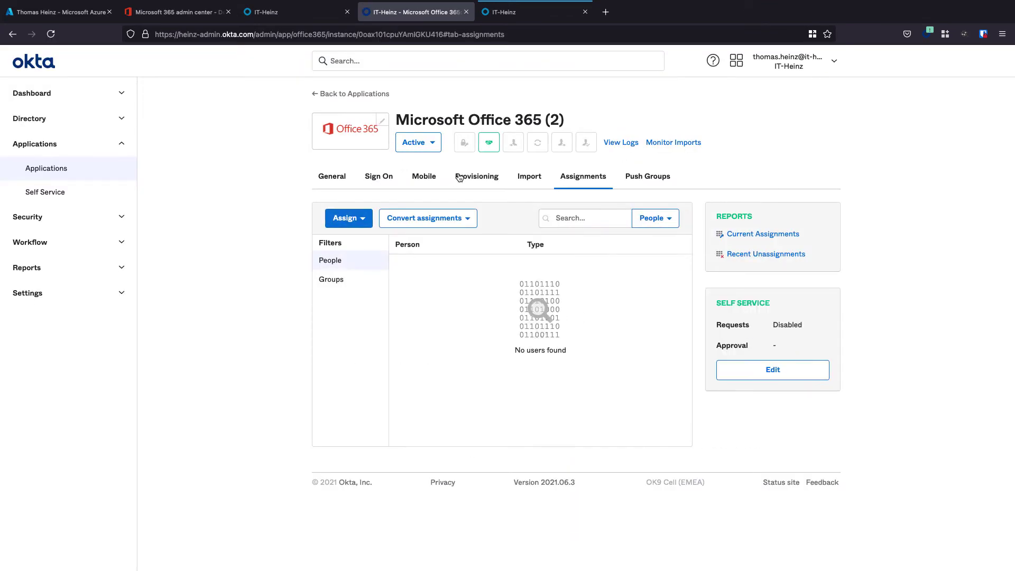
- Enable API integration in the app's provisioning settings, test the API credentials, and save
click(460, 178)
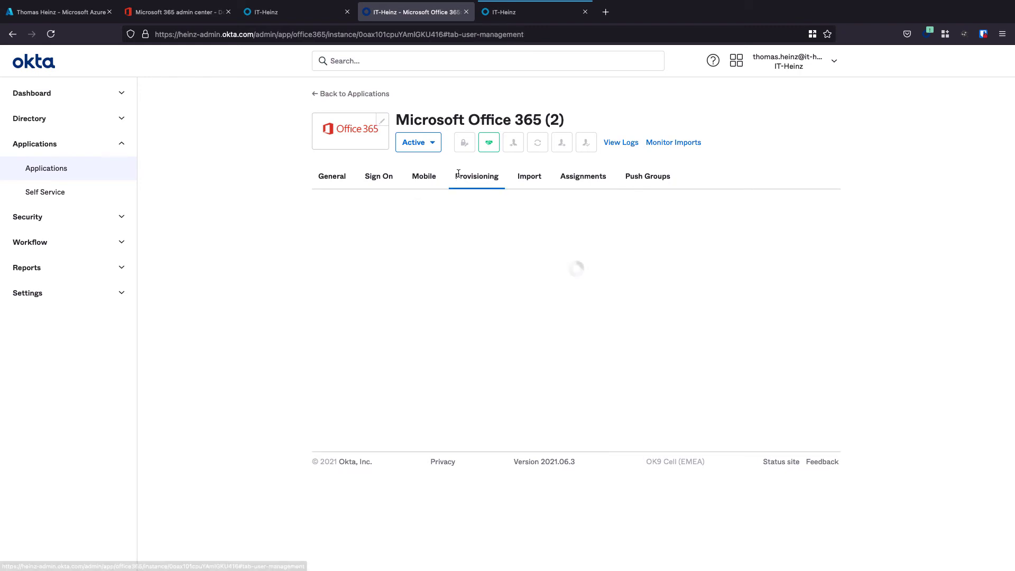
click(597, 325)
click(468, 263)
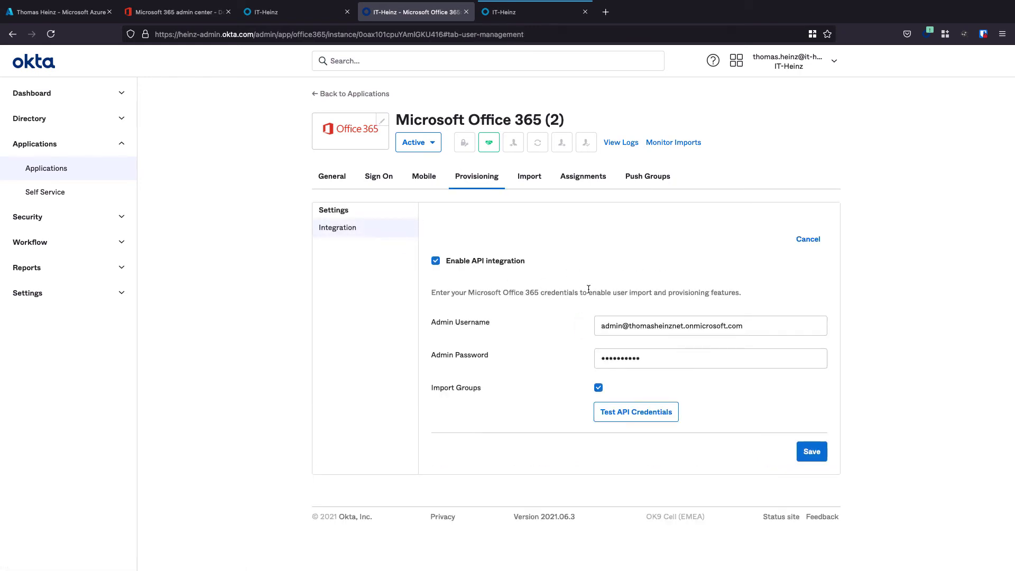
click(637, 411)
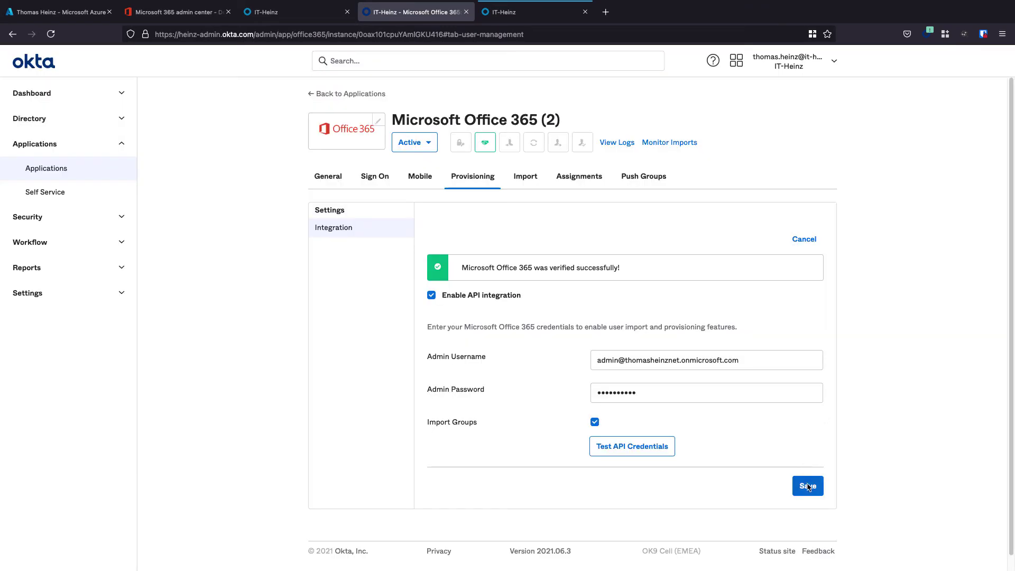
click(805, 484)
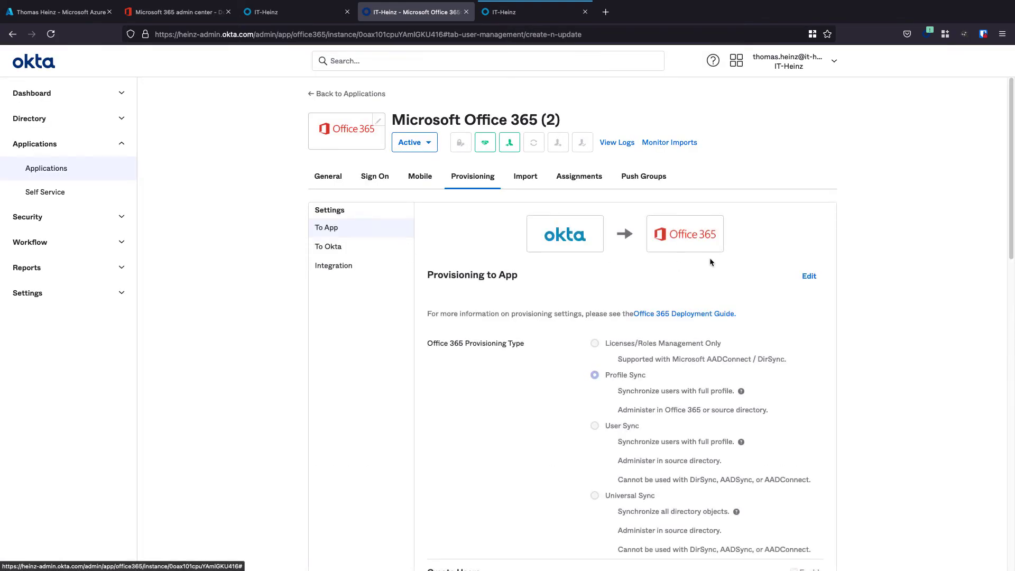
- Enable Create Users in the Office 365 app's Provisioning to App settings and save
click(809, 276)
scroll(635, 379, down, 5)
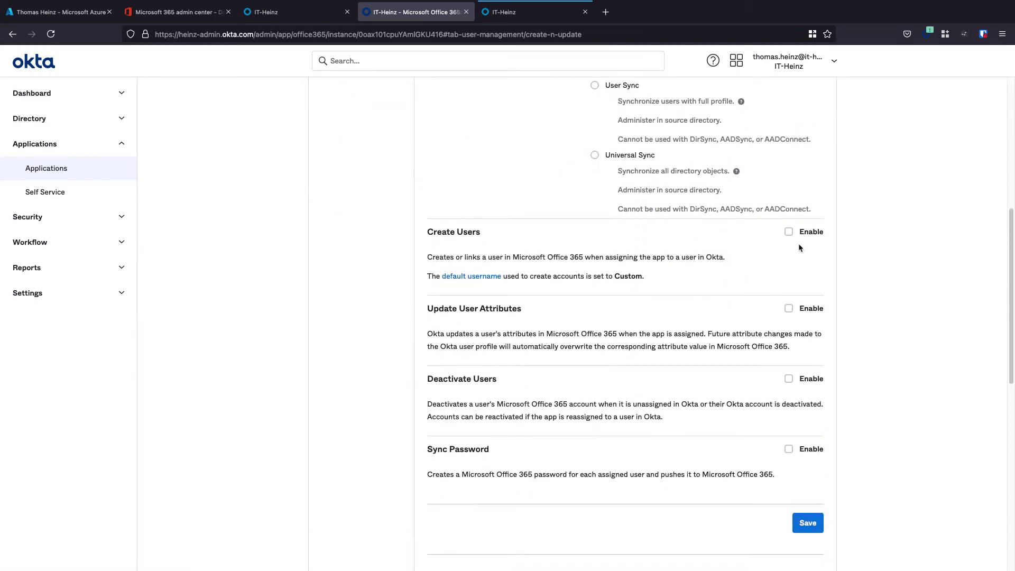
click(788, 232)
click(806, 522)
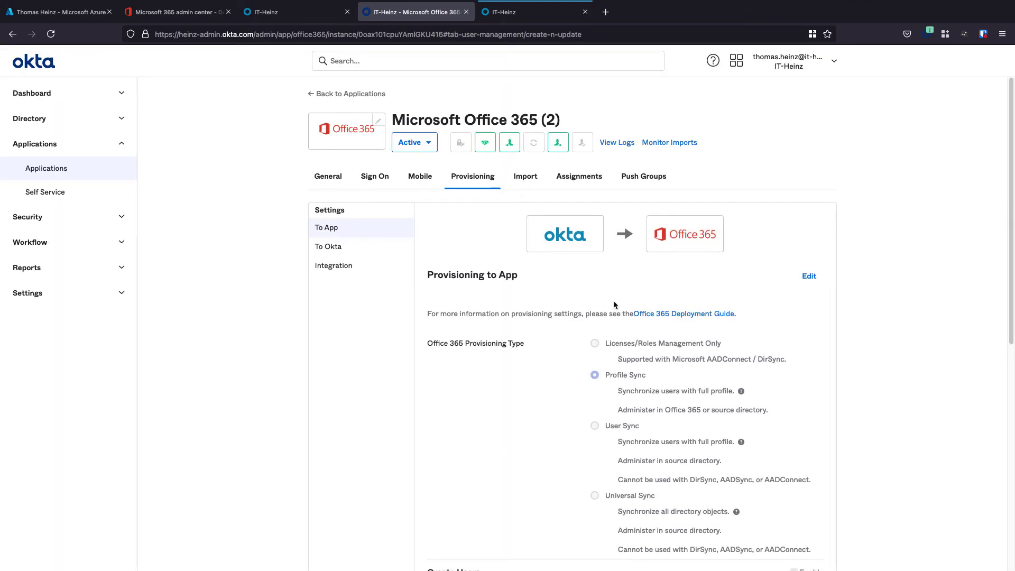
- Search for the test user by first name in the app's people assignments and start assigning the app to them
click(564, 180)
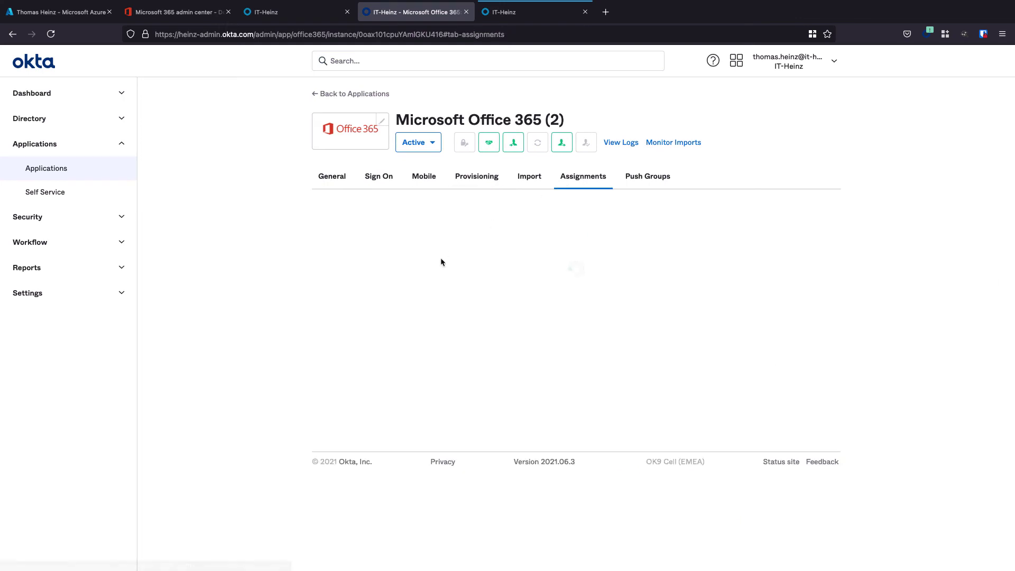
click(345, 218)
click(353, 237)
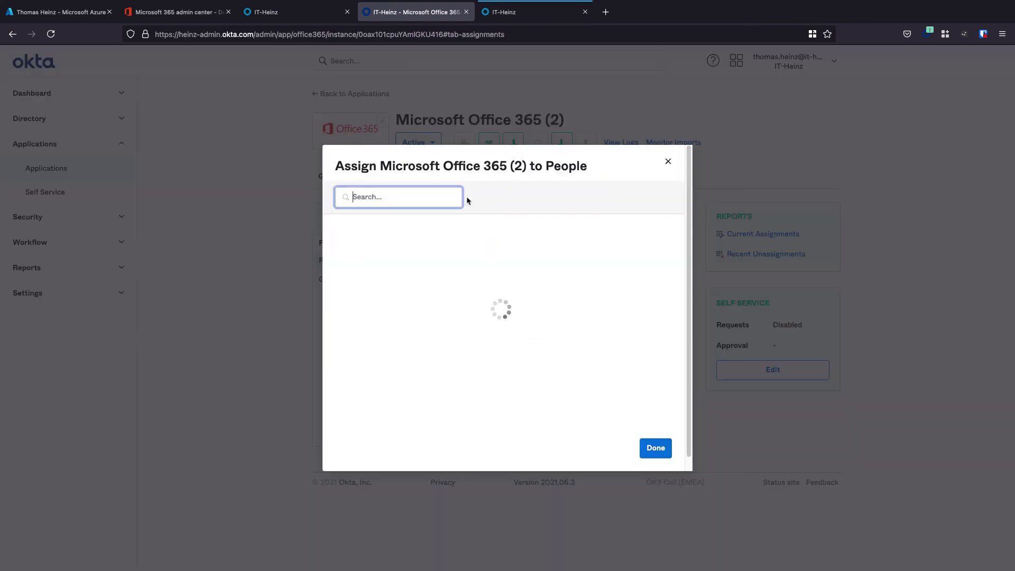
text(john)
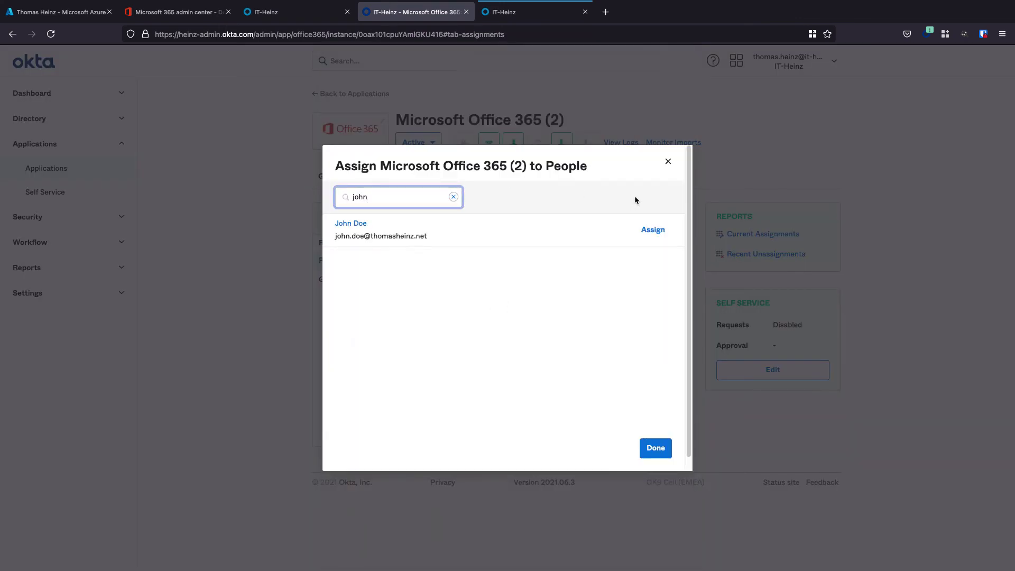
click(663, 234)
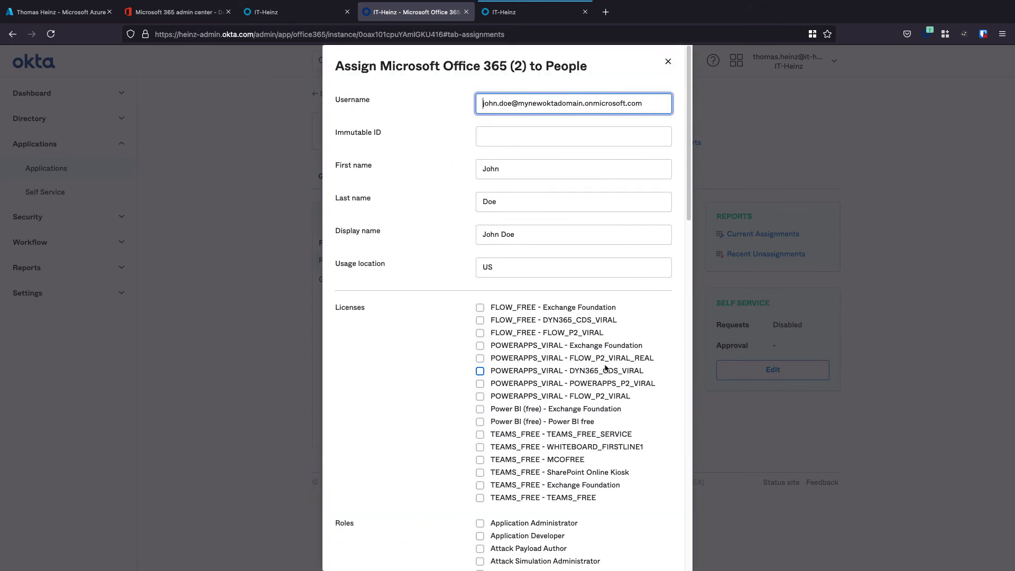
- Give the user the TEAMS_FREE_SERVICE and WHITEBOARD_FIRSTLINE1 licenses, then save and finish the assignment
click(623, 434)
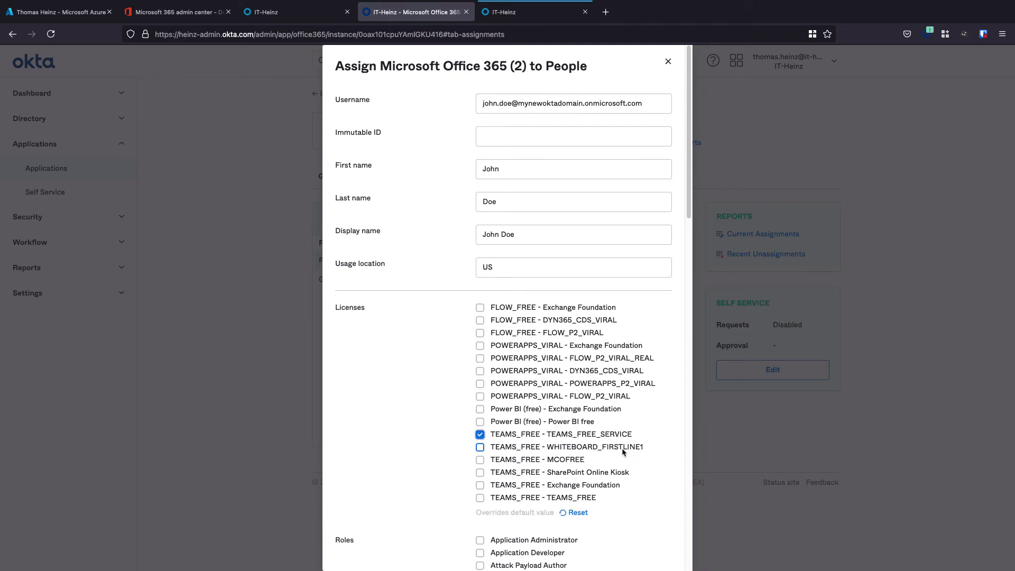
click(622, 449)
scroll(613, 497, down, 15)
click(595, 547)
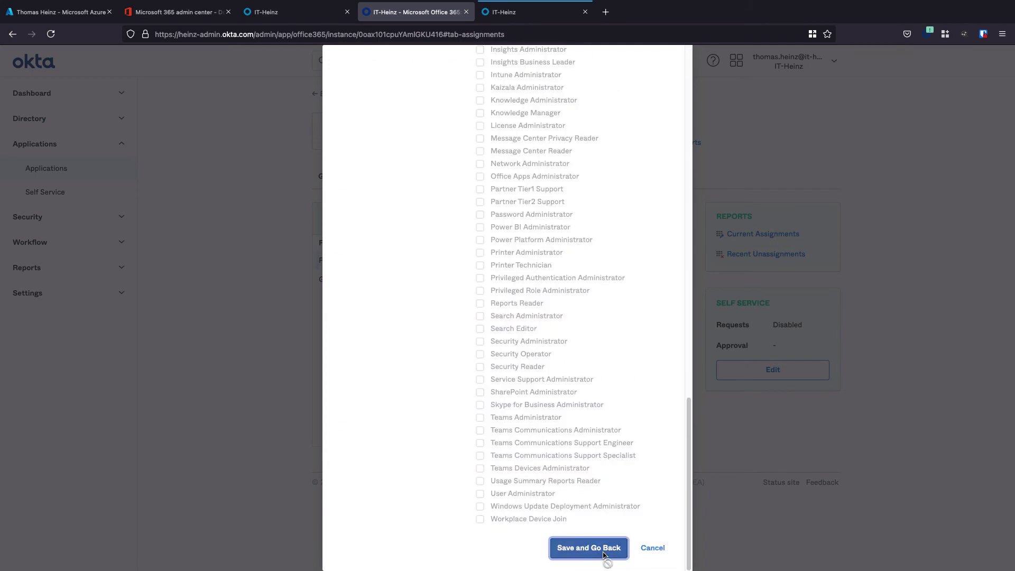
click(658, 446)
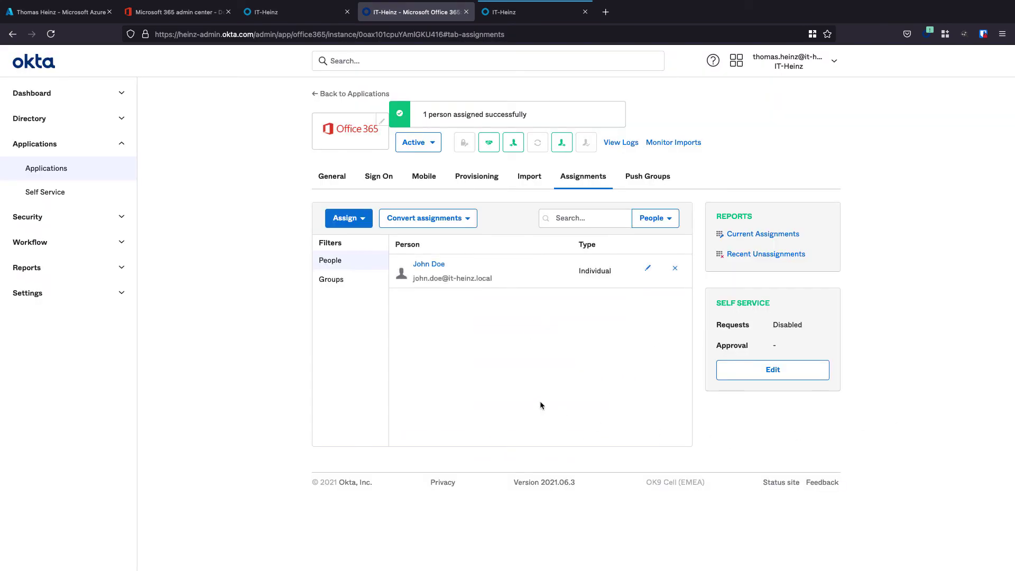
click(51, 34)
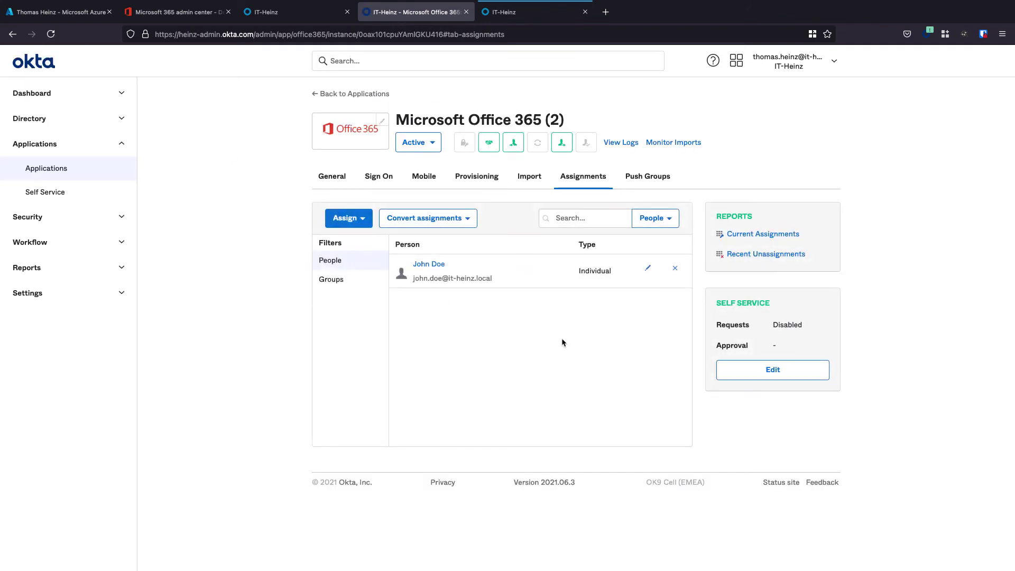
- Switch to the test user's Okta dashboard and launch the Microsoft Office 365 (2) Office Portal app
click(533, 16)
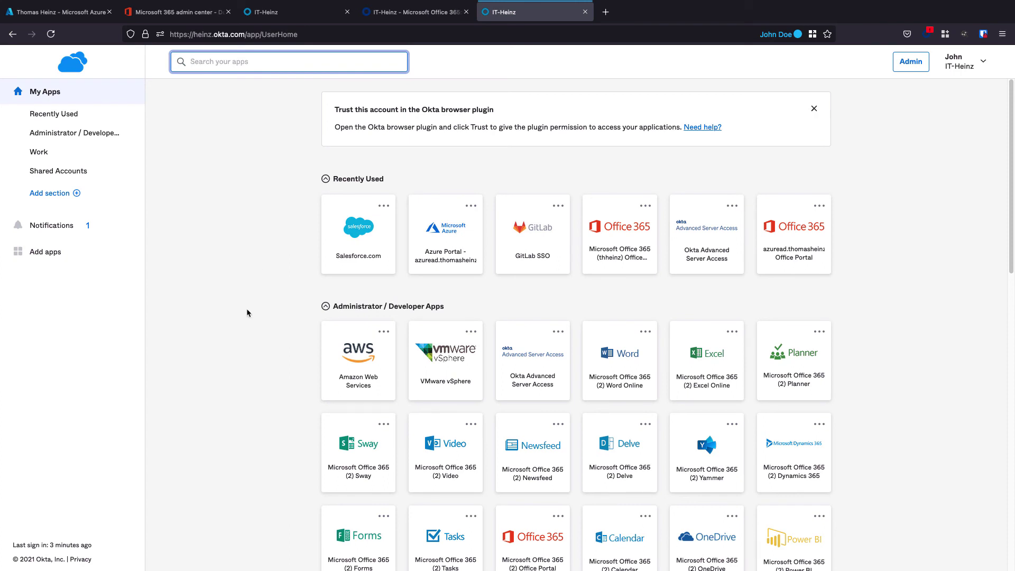
scroll(247, 315, down, 6)
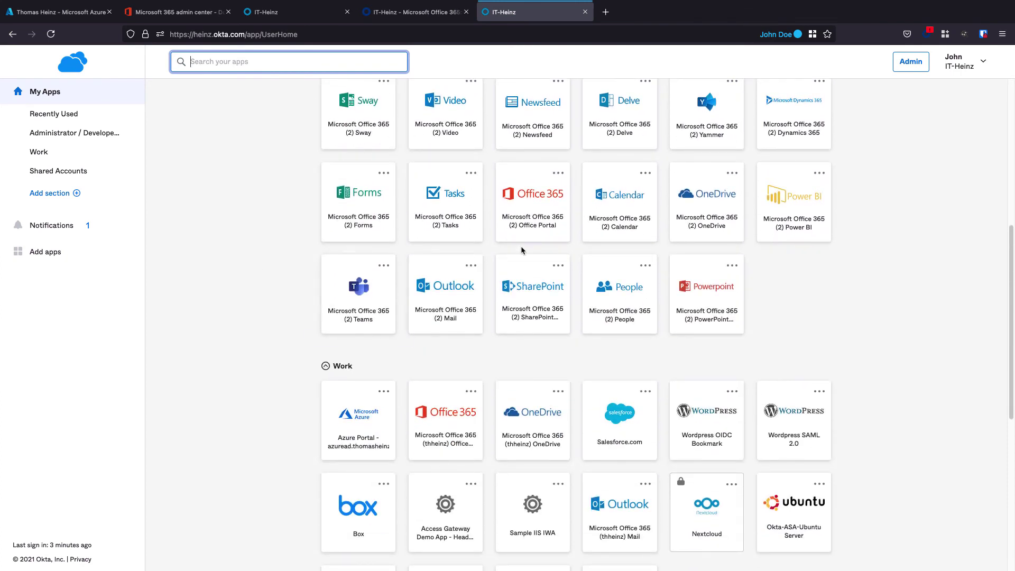
click(516, 222)
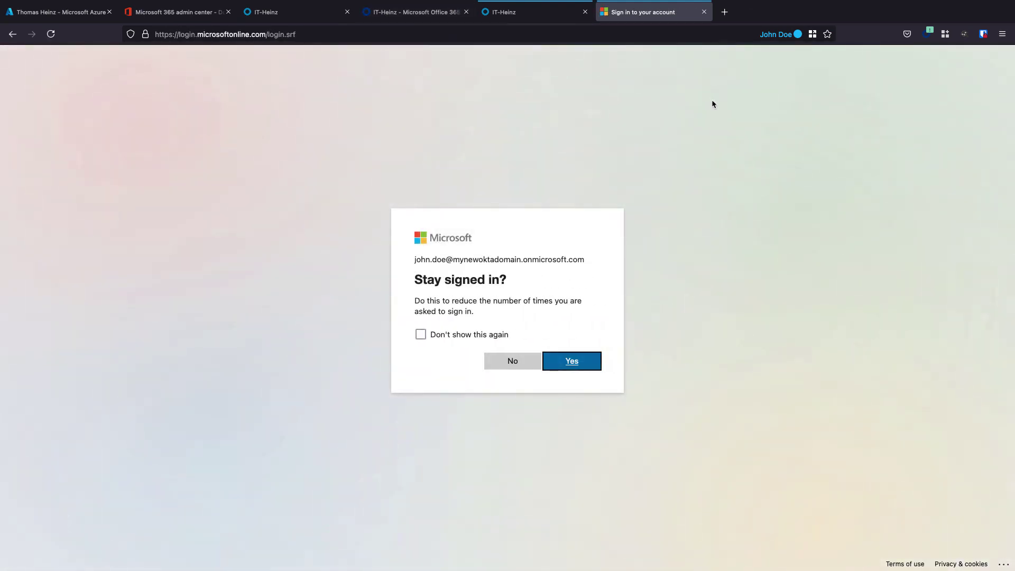
- Choose to stay signed in to Microsoft and check which account is signed in to the portal
click(580, 371)
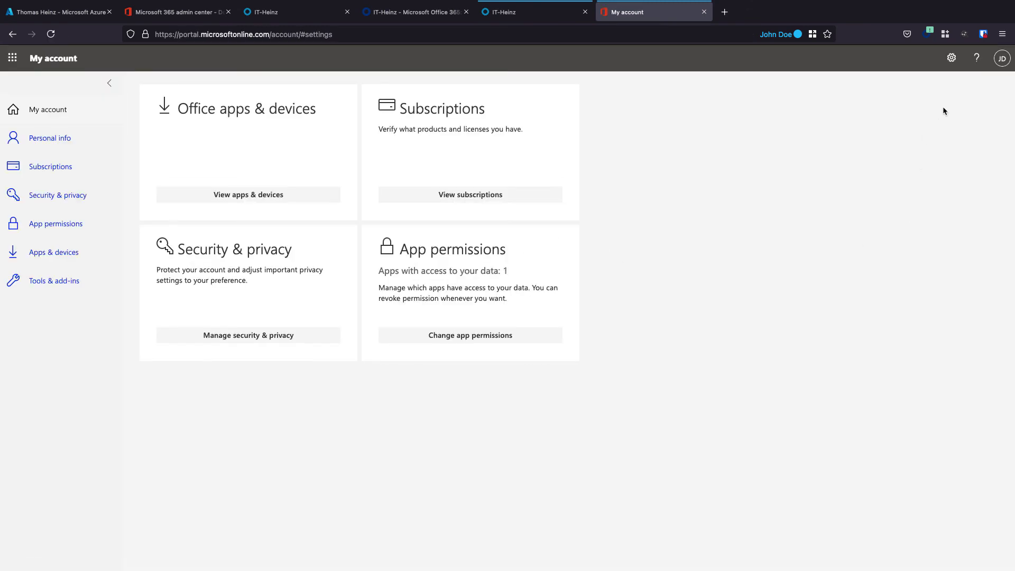
click(1001, 58)
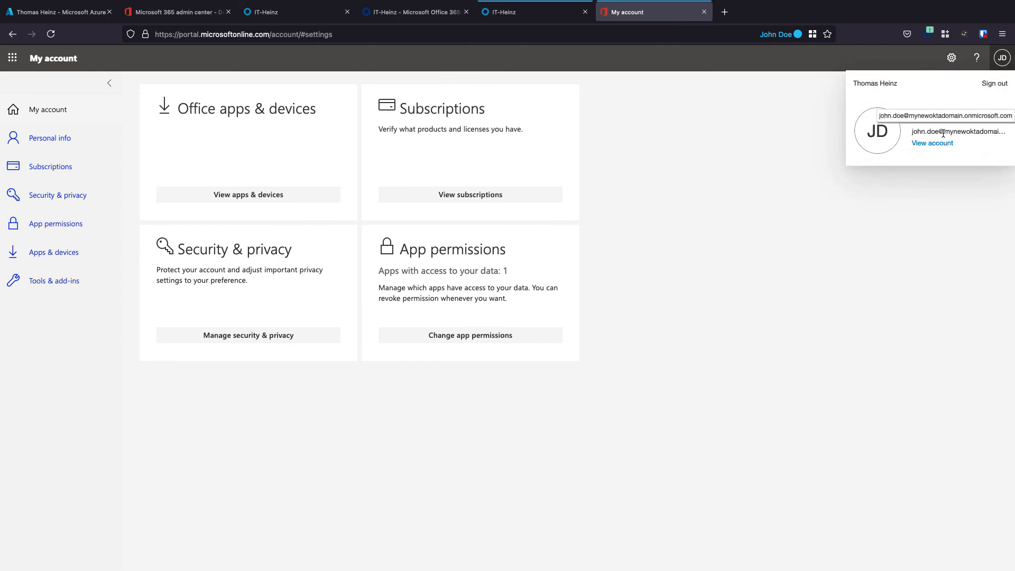
click(940, 252)
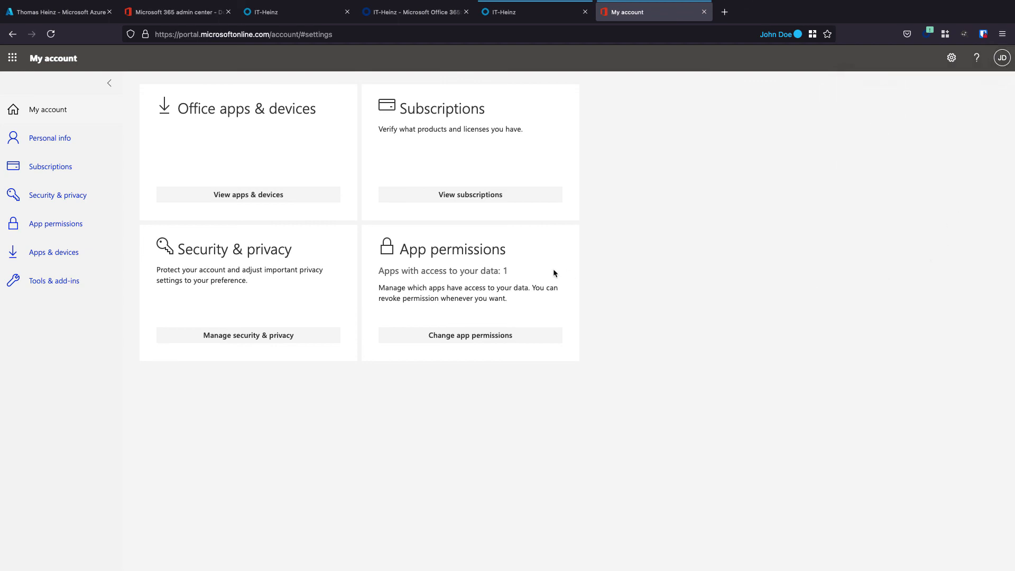